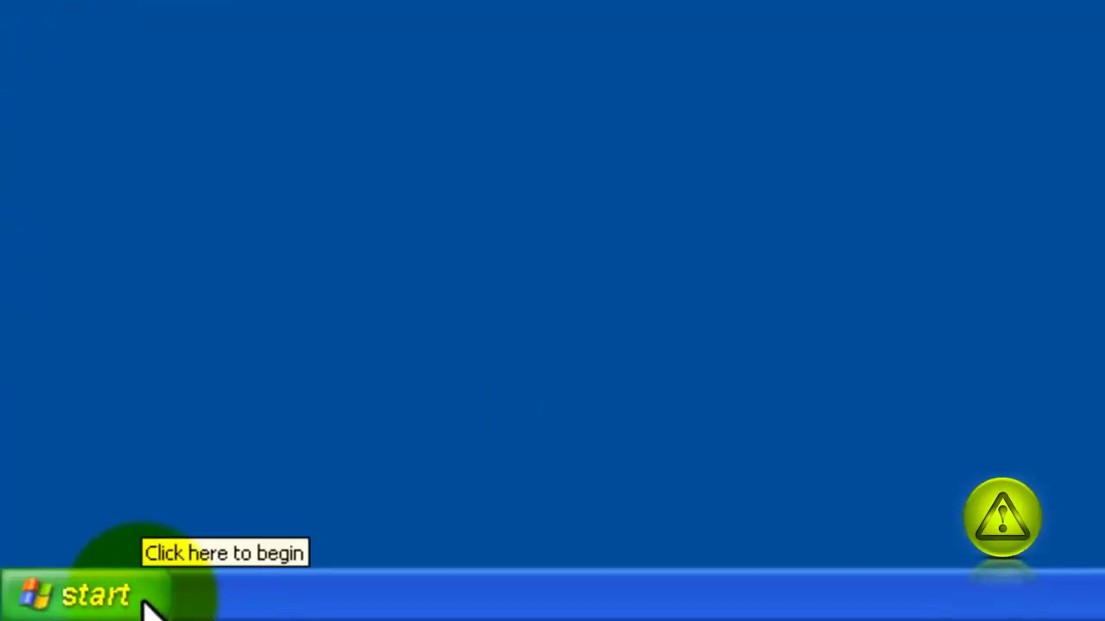
Open the Remote Assistance page in Help and Support and start inviting someone to help.
click(145, 604)
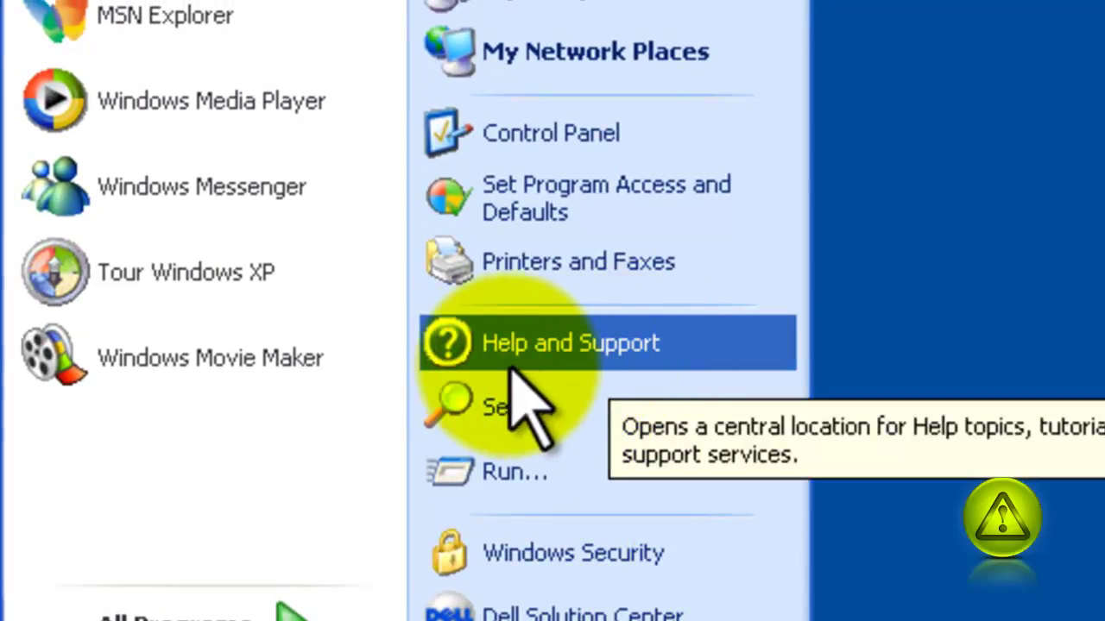
click(602, 367)
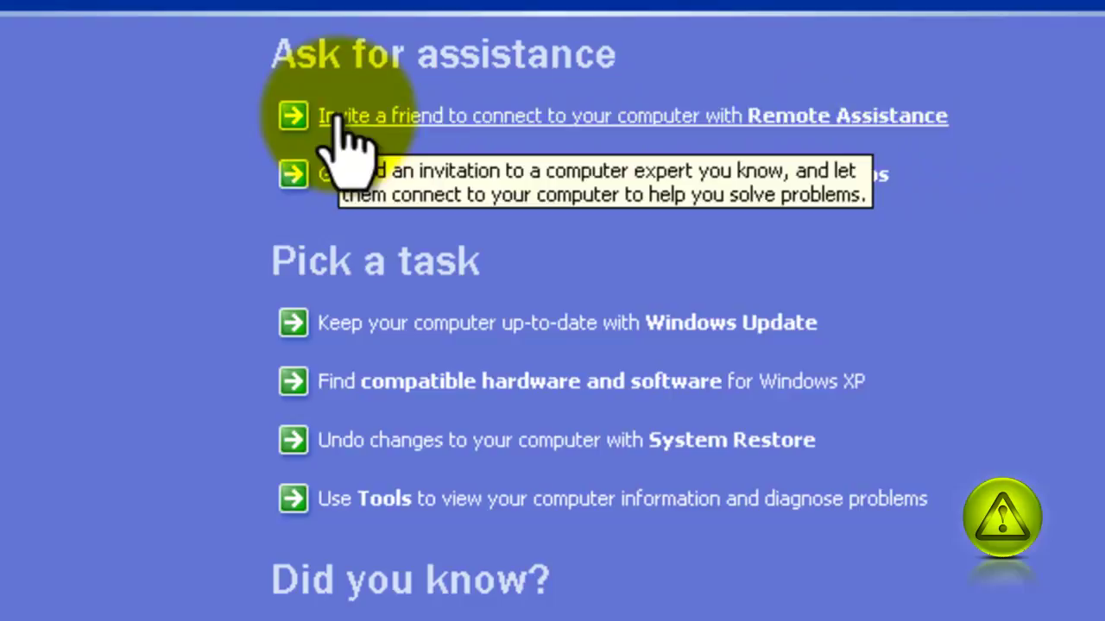
click(336, 121)
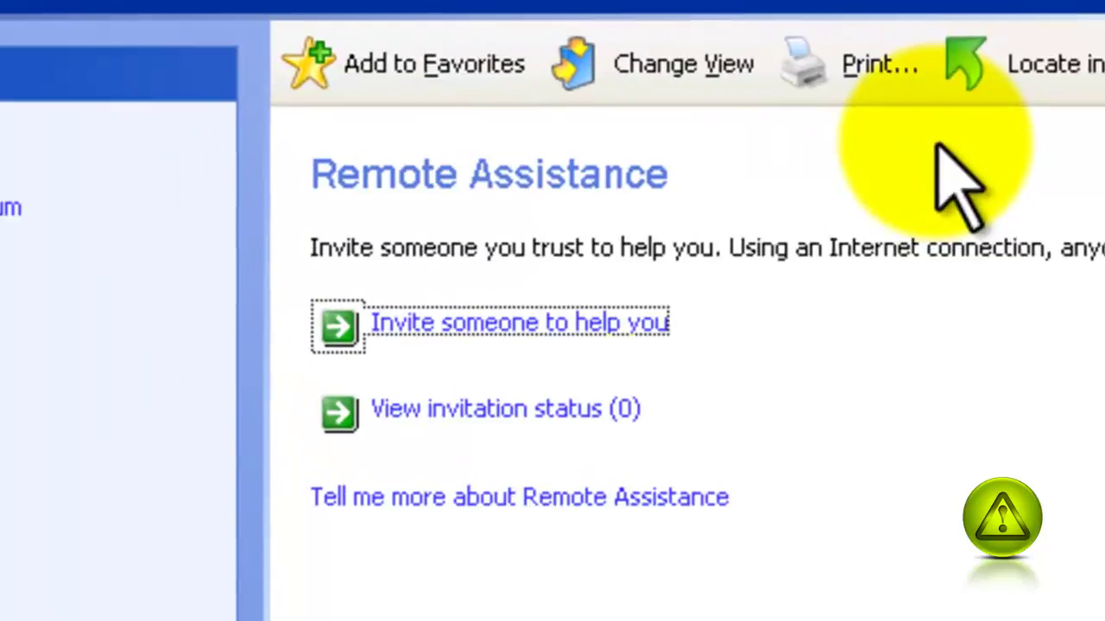
click(961, 400)
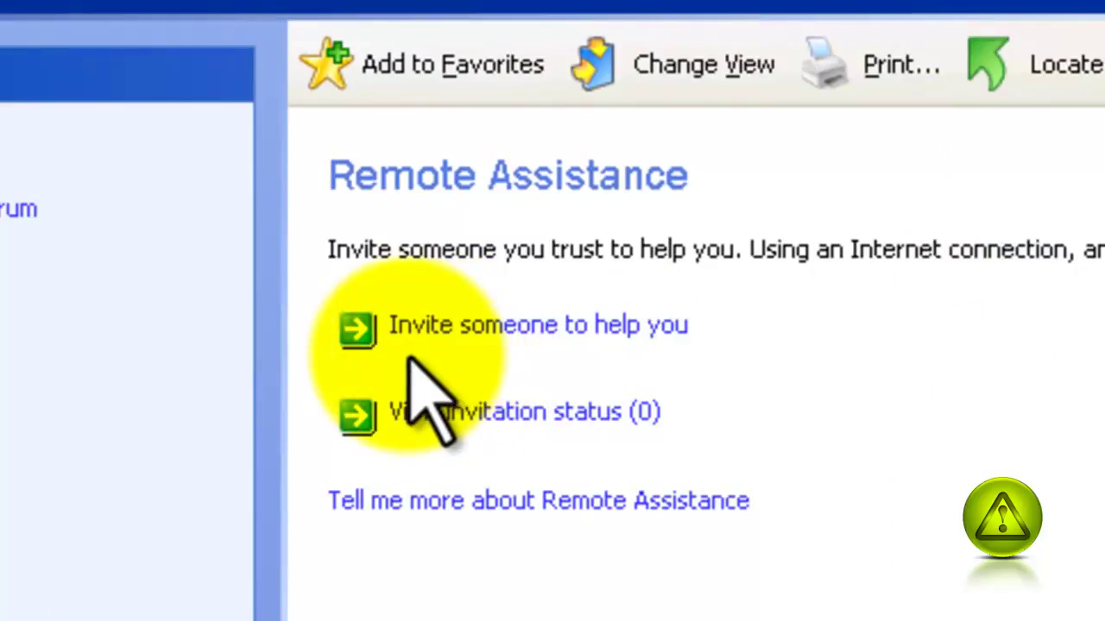
click(636, 325)
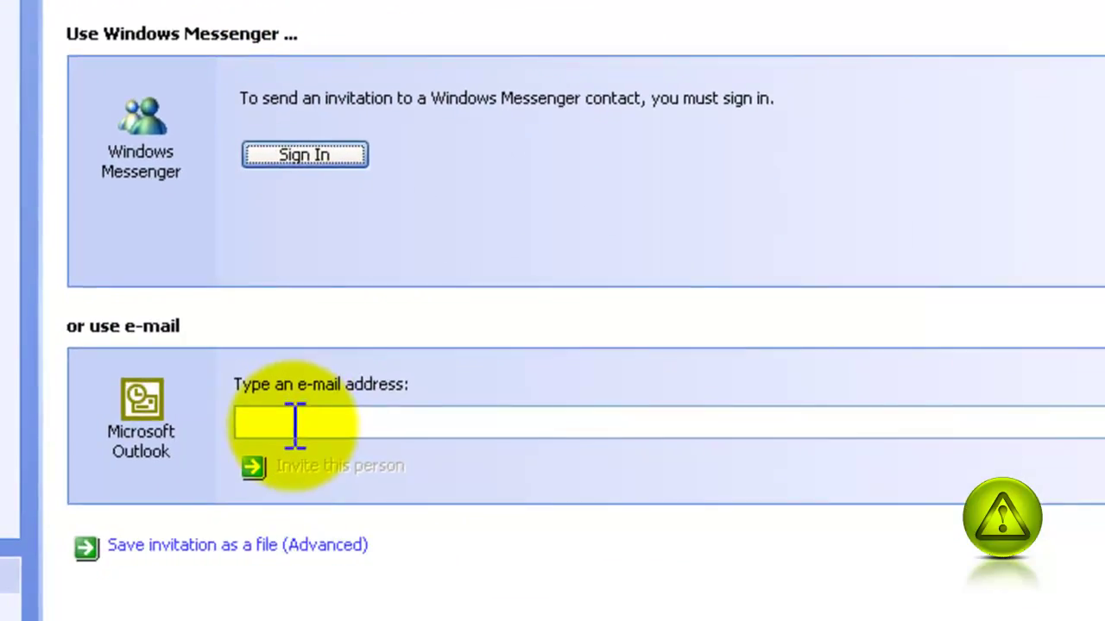
Enter the helper's e-mail address for the e-mail invitation and proceed with inviting this person.
click(294, 423)
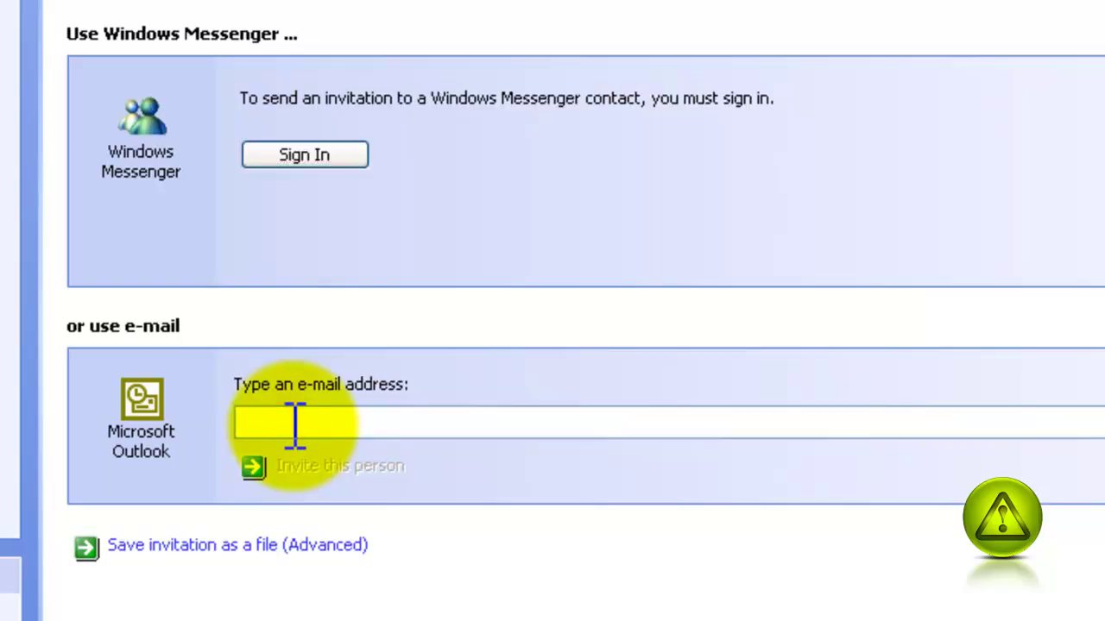
right_click(295, 431)
click(332, 537)
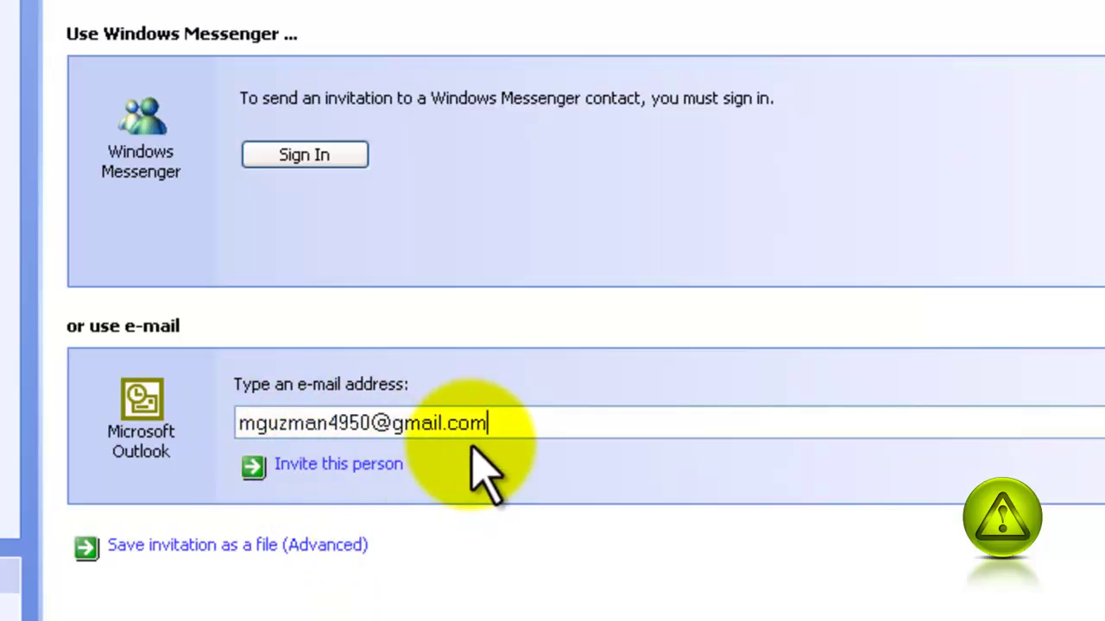
click(354, 473)
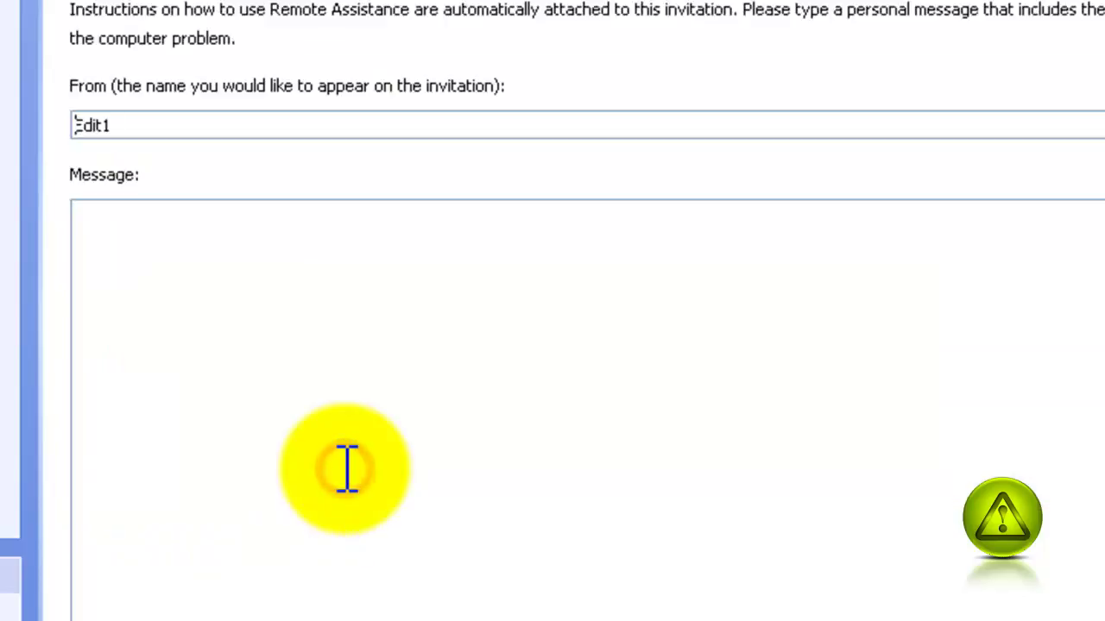
Set the invitation's sender name to AvoidErrors and write the message "Help!!!".
click(127, 123)
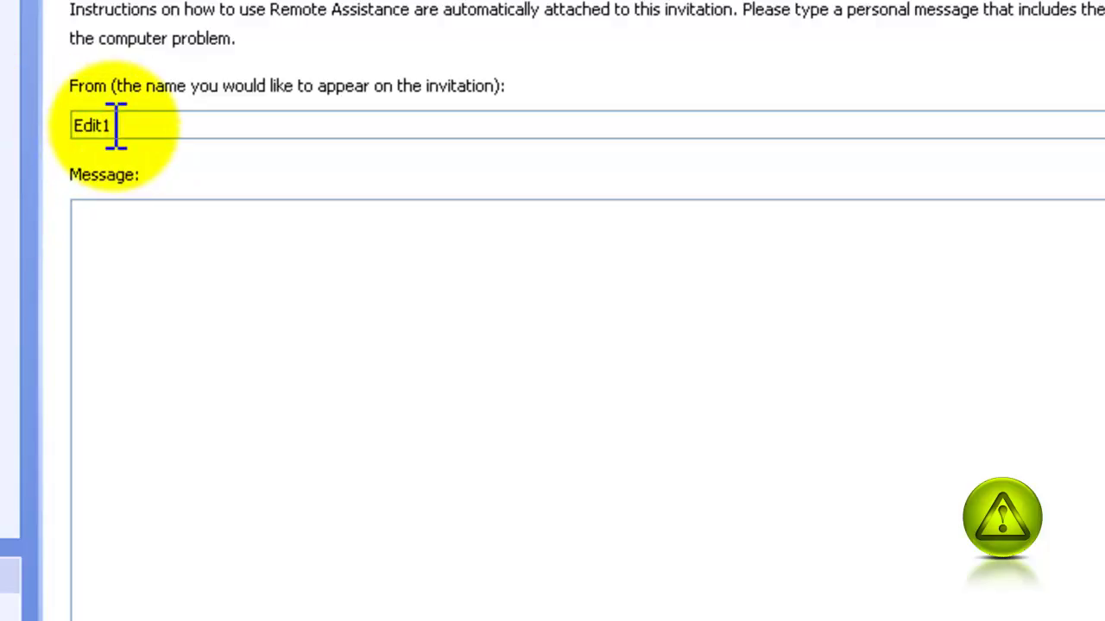
double_click(115, 123)
text(AvoidErrors)
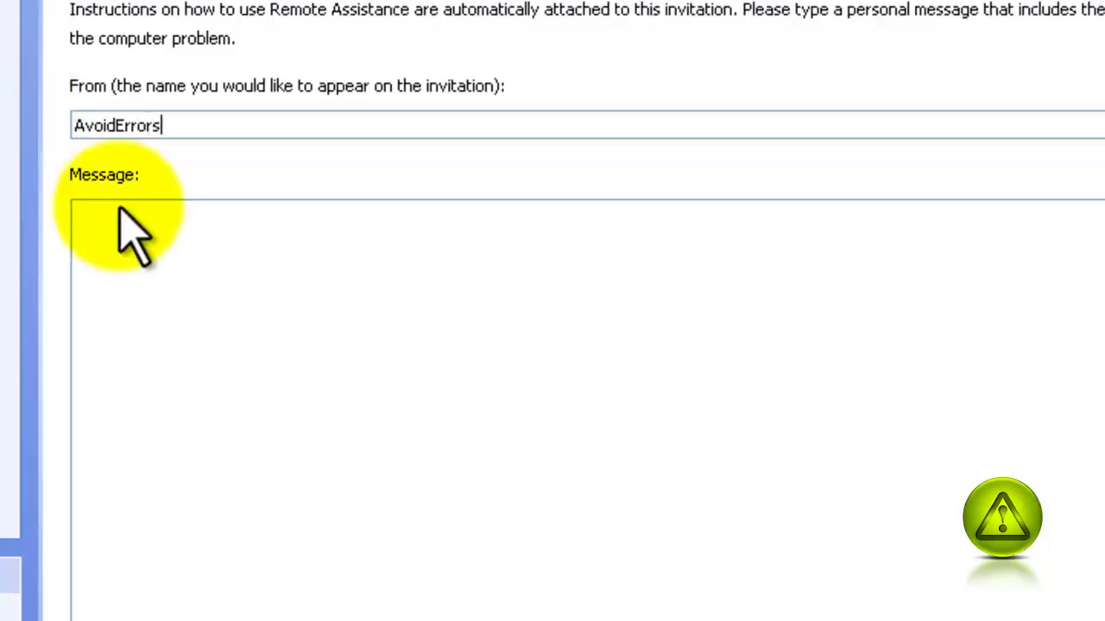
click(215, 243)
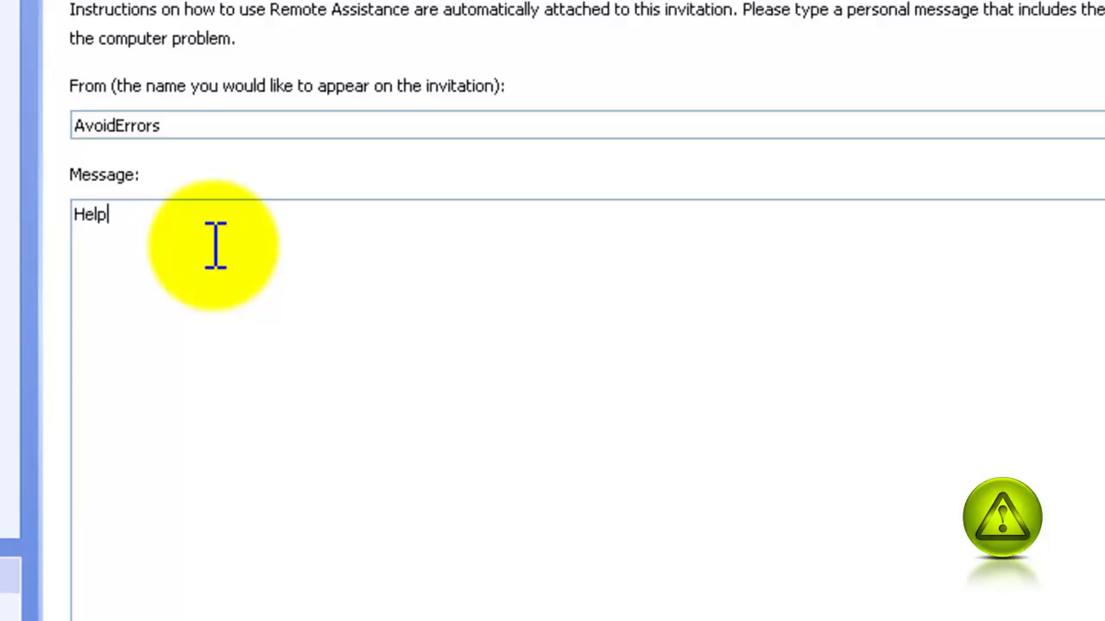
text(Help!!!)
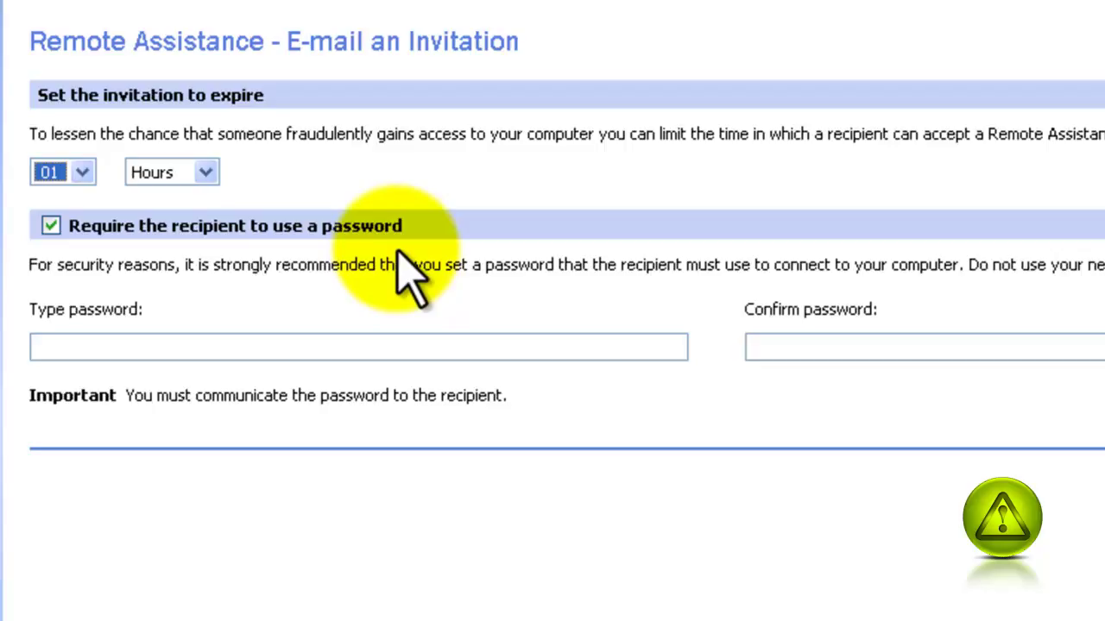
Turn off the requirement for a recipient password and send the invitation.
click(50, 226)
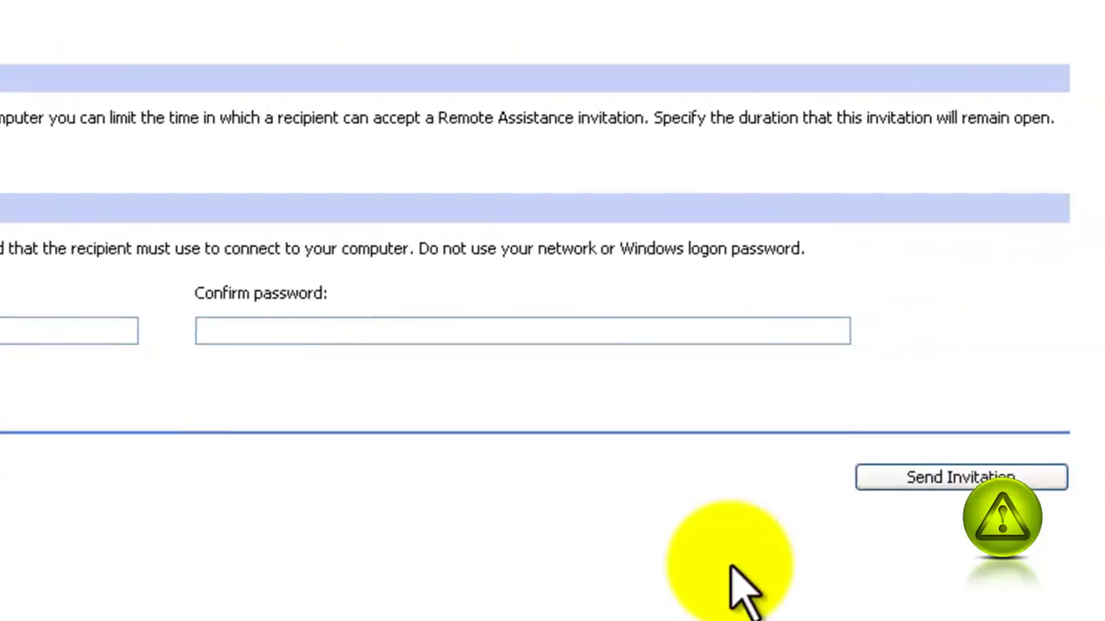
click(935, 479)
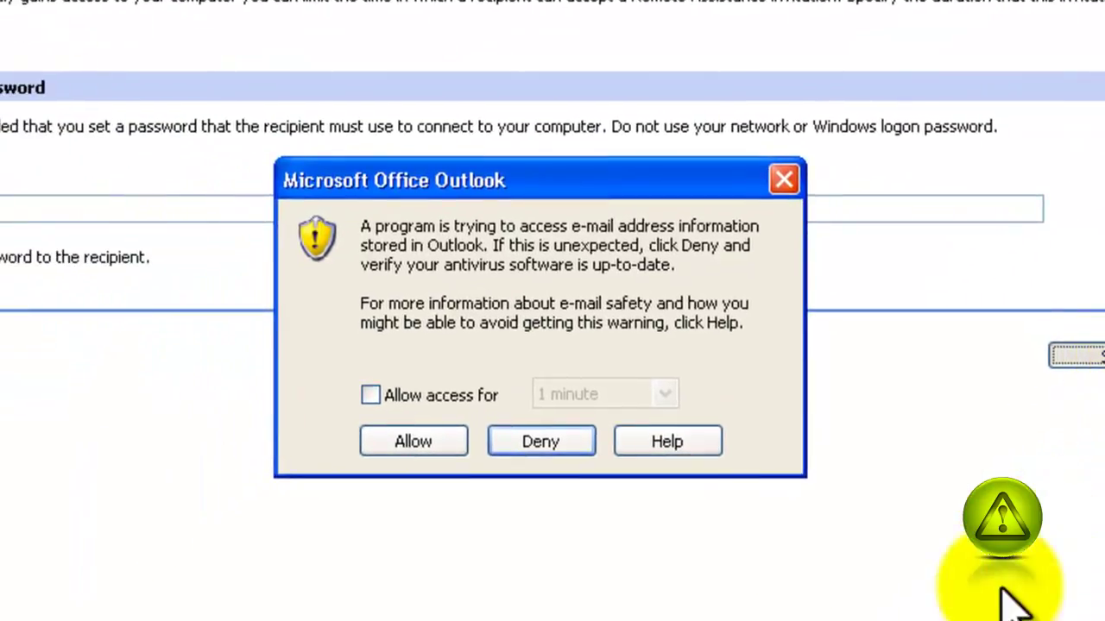
Allow the program access to Outlook's address information for 10 minutes and permit it to send the e-mail.
click(371, 395)
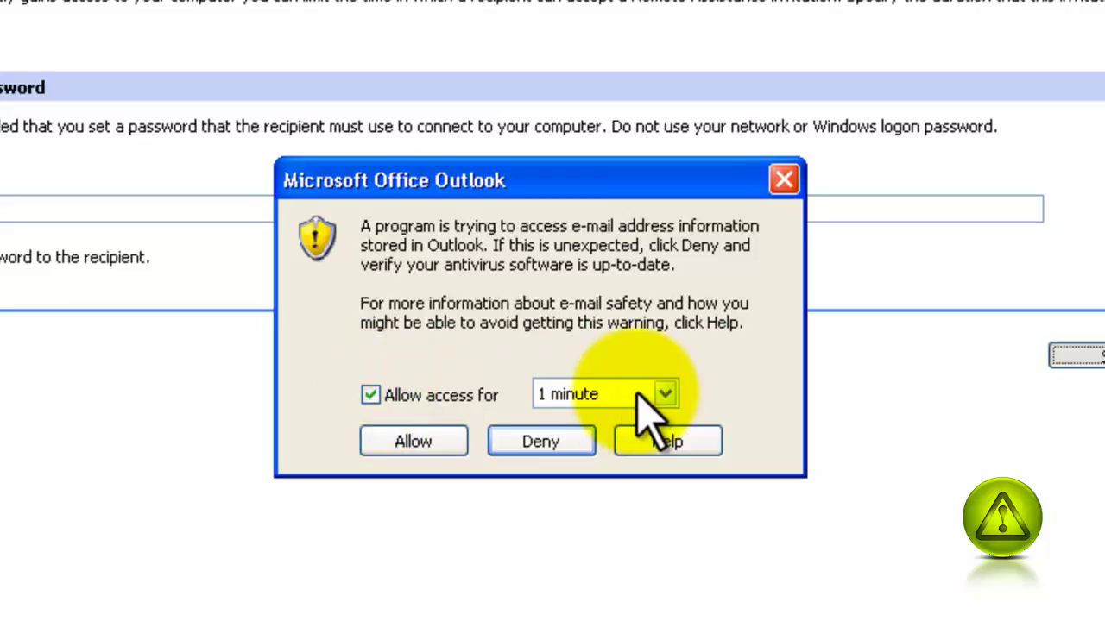
click(665, 395)
click(609, 478)
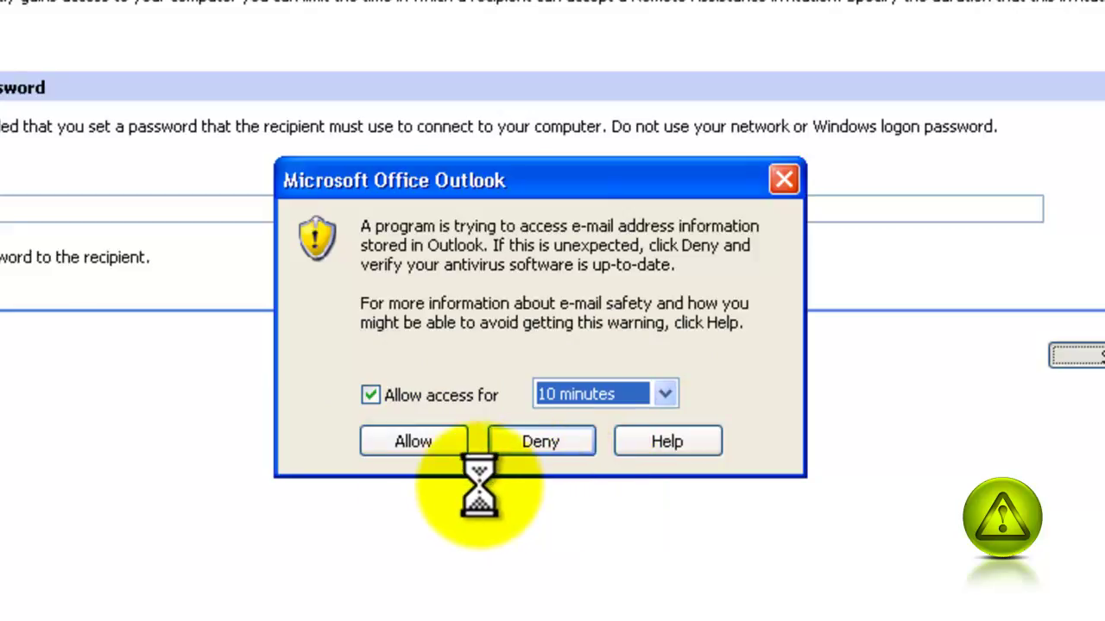
click(414, 441)
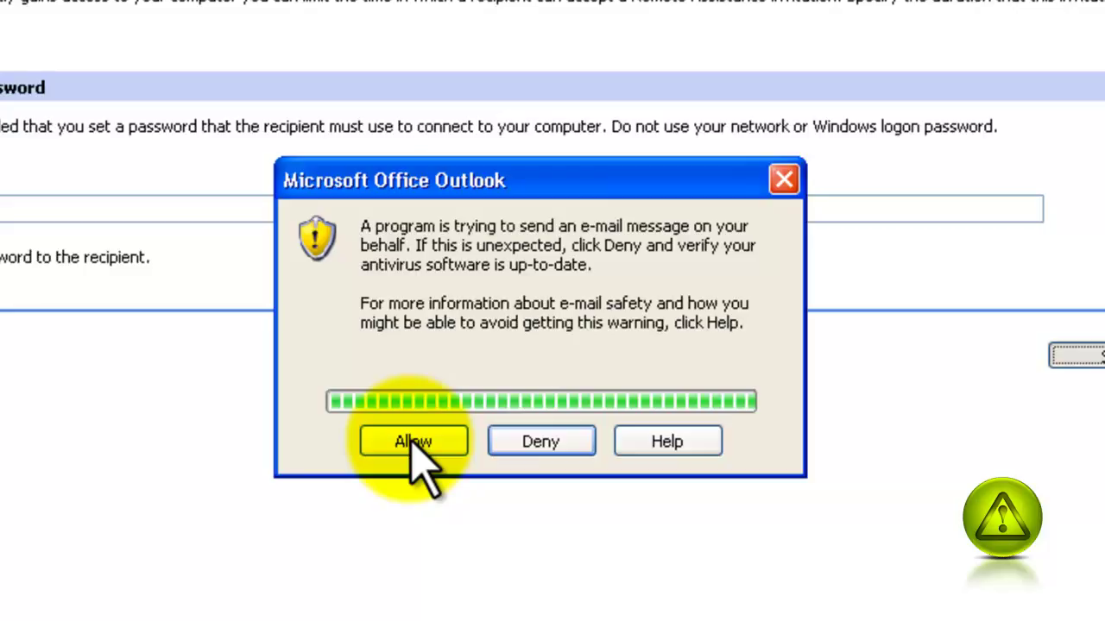
click(412, 442)
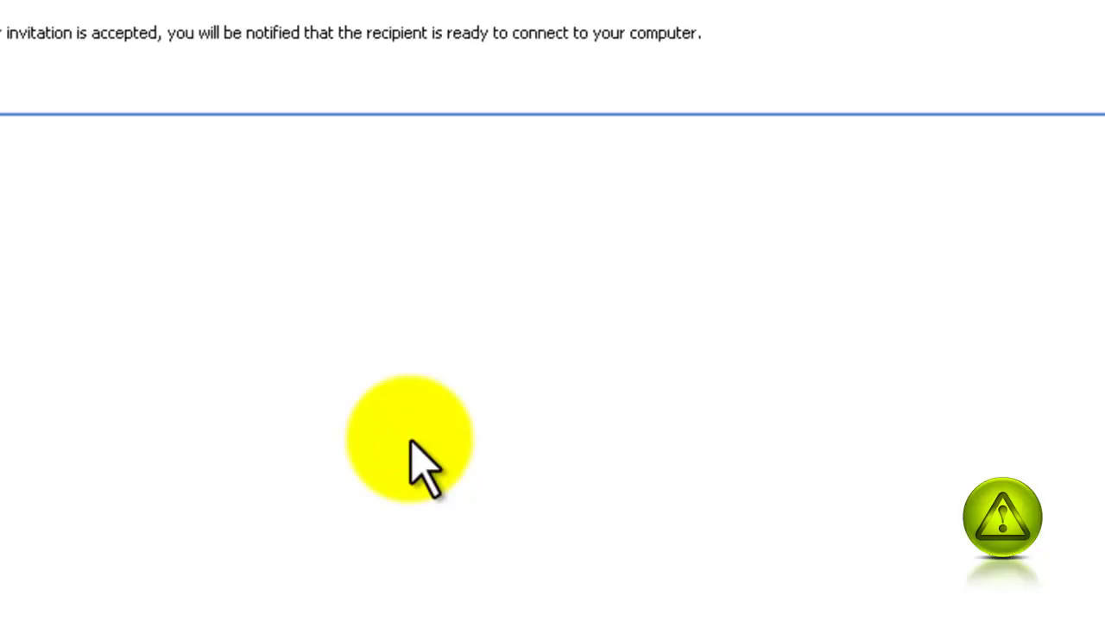
click(410, 442)
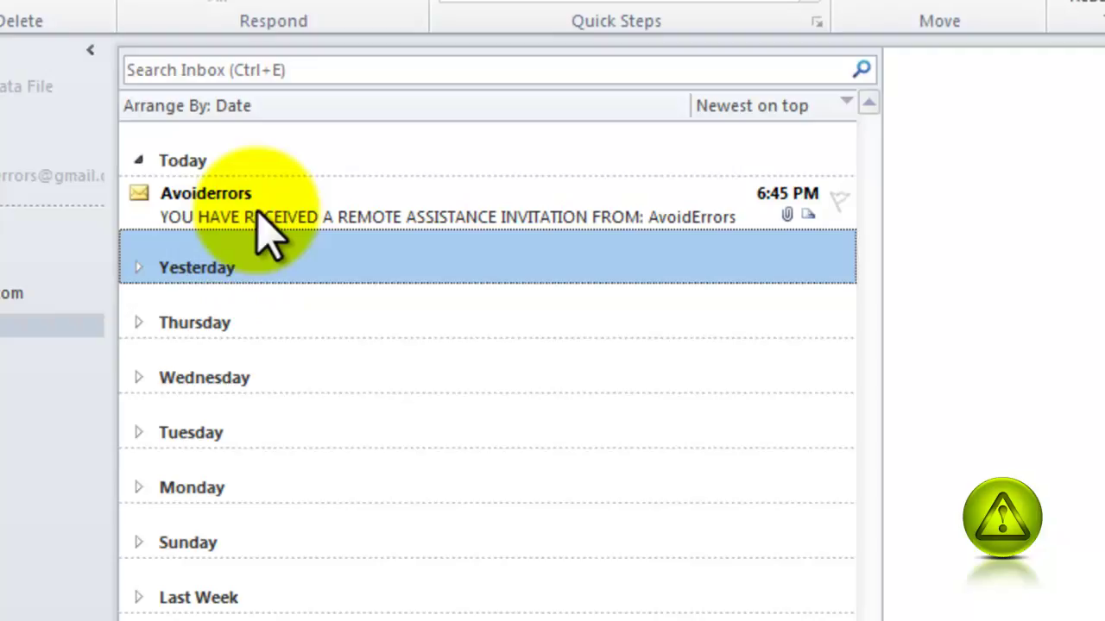
Open the RcBuddy.MsRcIncident attachment of the received invitation in Outlook, and let the helper view the screen and chat on the XP computer.
click(295, 218)
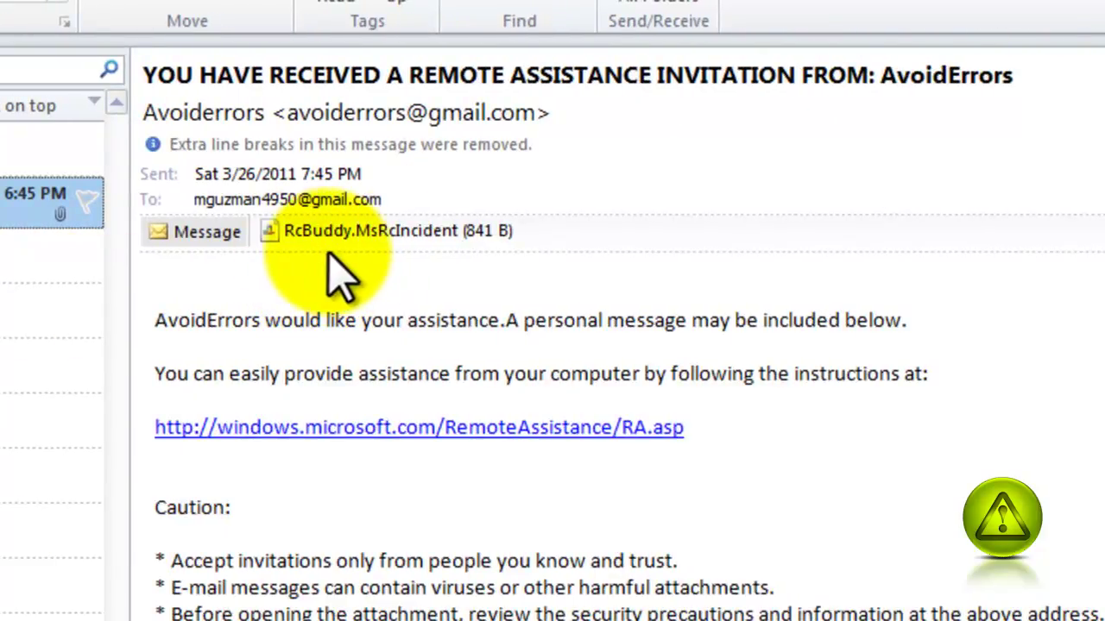
double_click(346, 231)
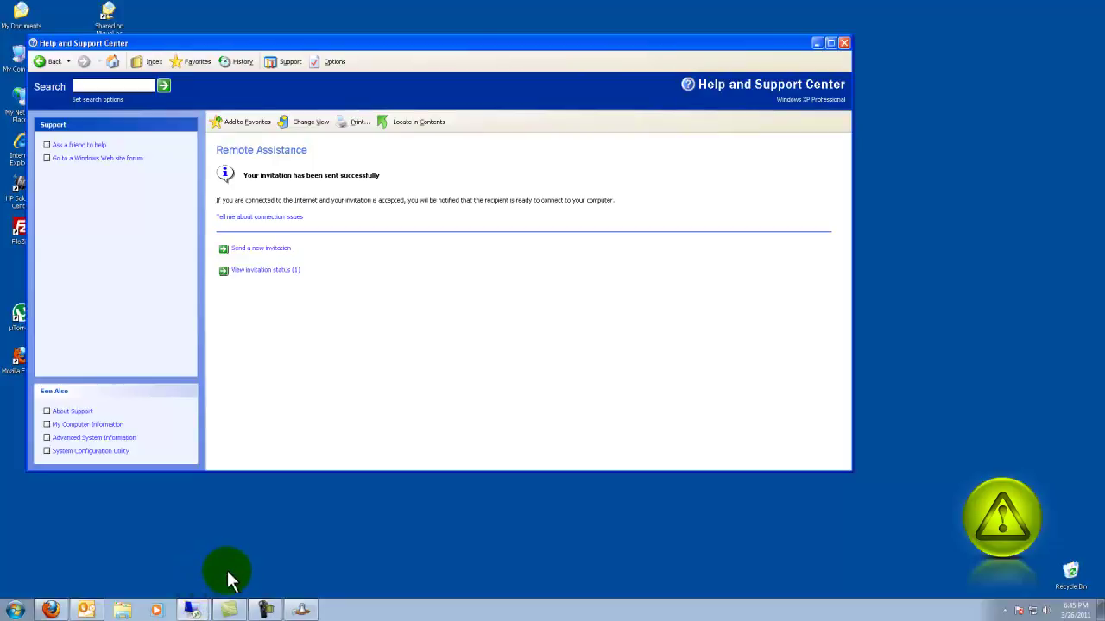
click(816, 43)
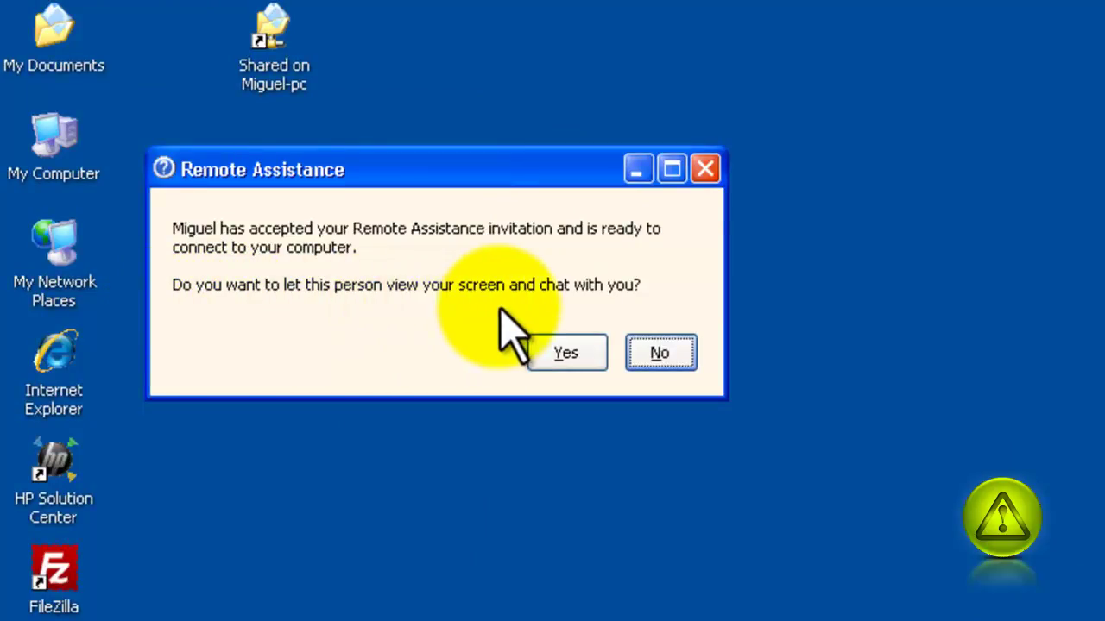
click(561, 355)
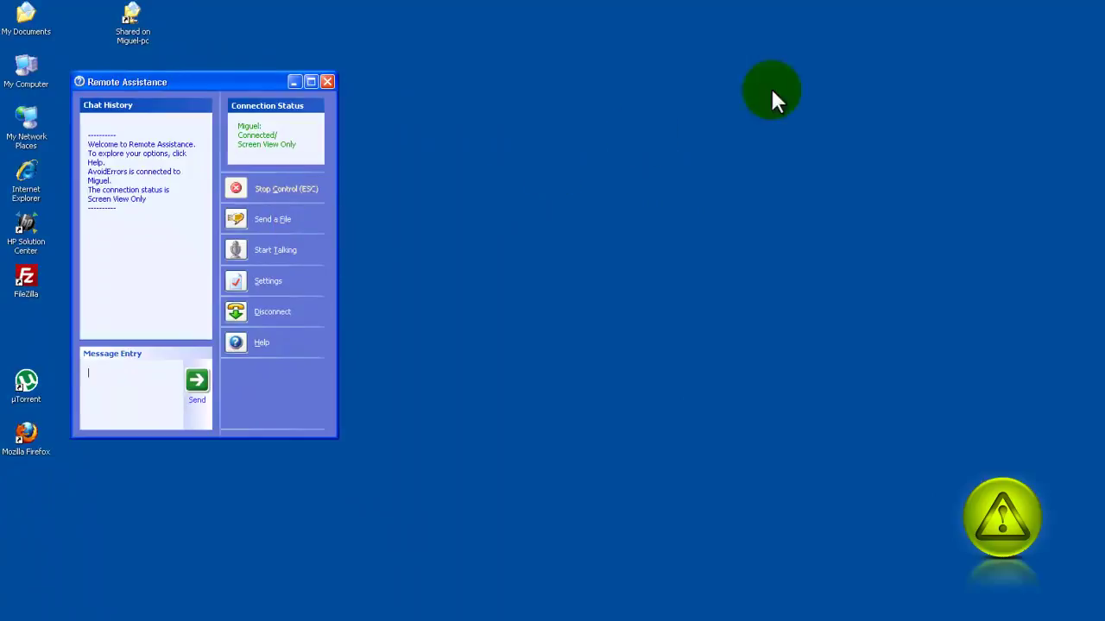
Request control from the helper's Windows Remote Assistance window and agree to share control on the XP computer.
click(910, 1)
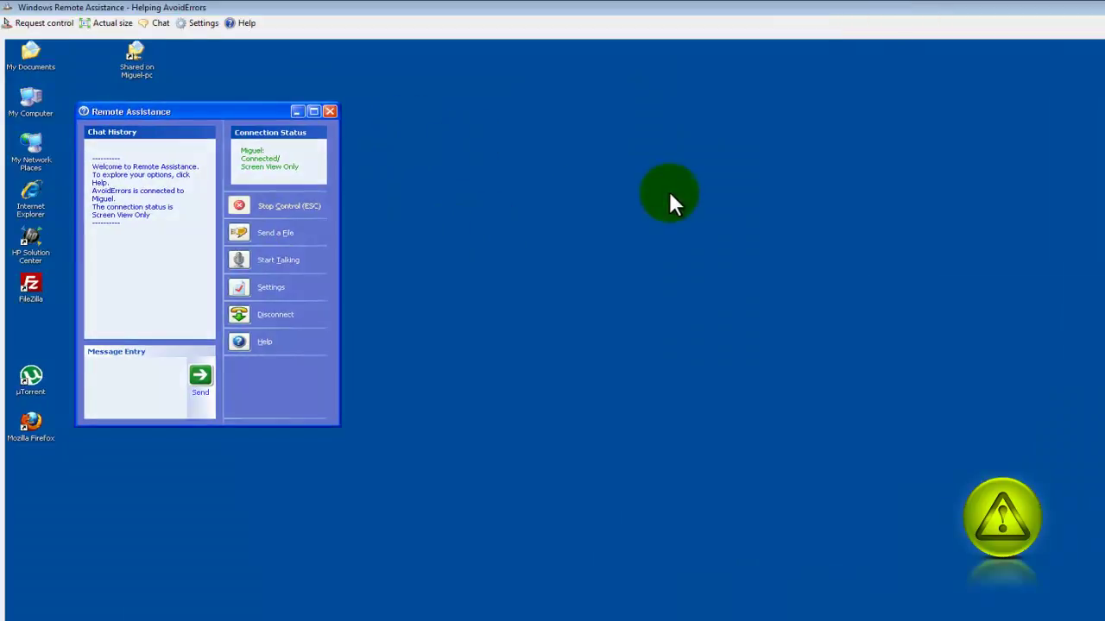
click(280, 117)
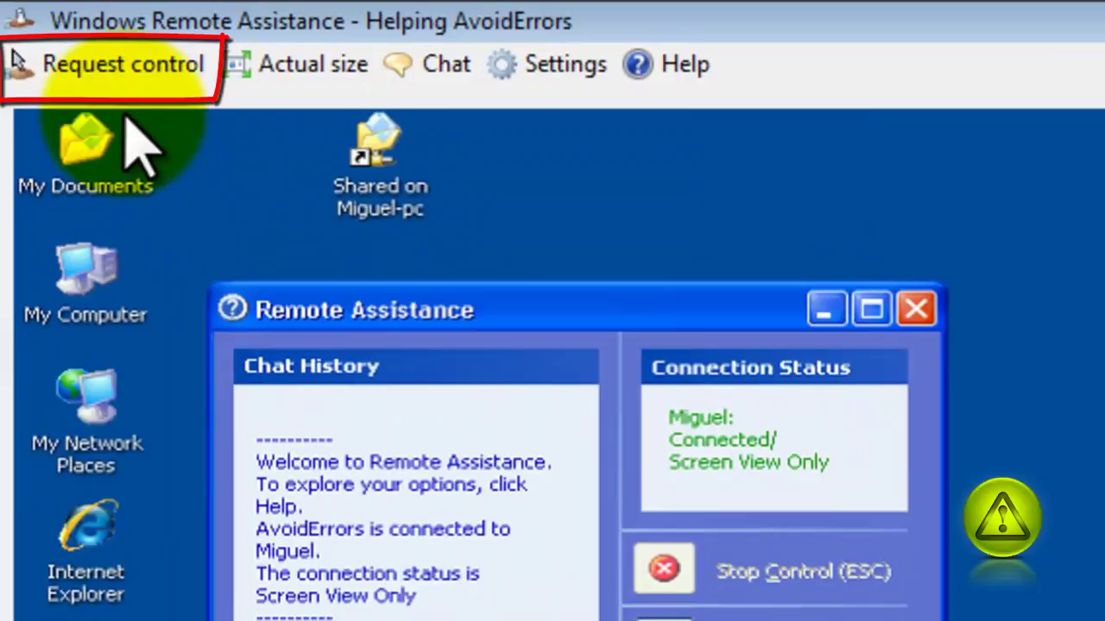
click(121, 74)
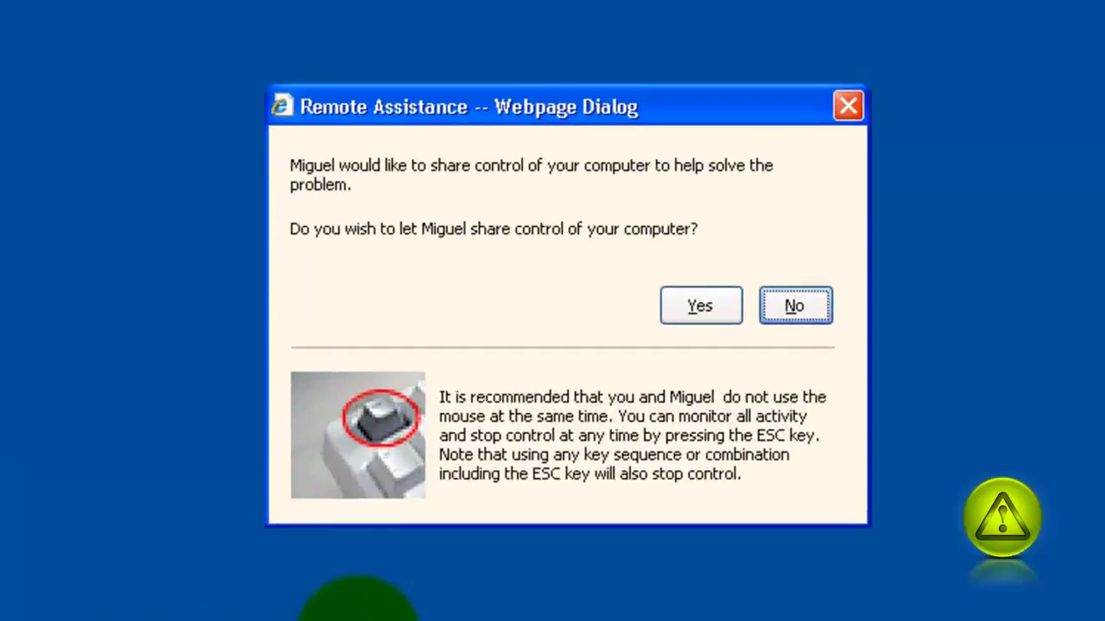
click(703, 309)
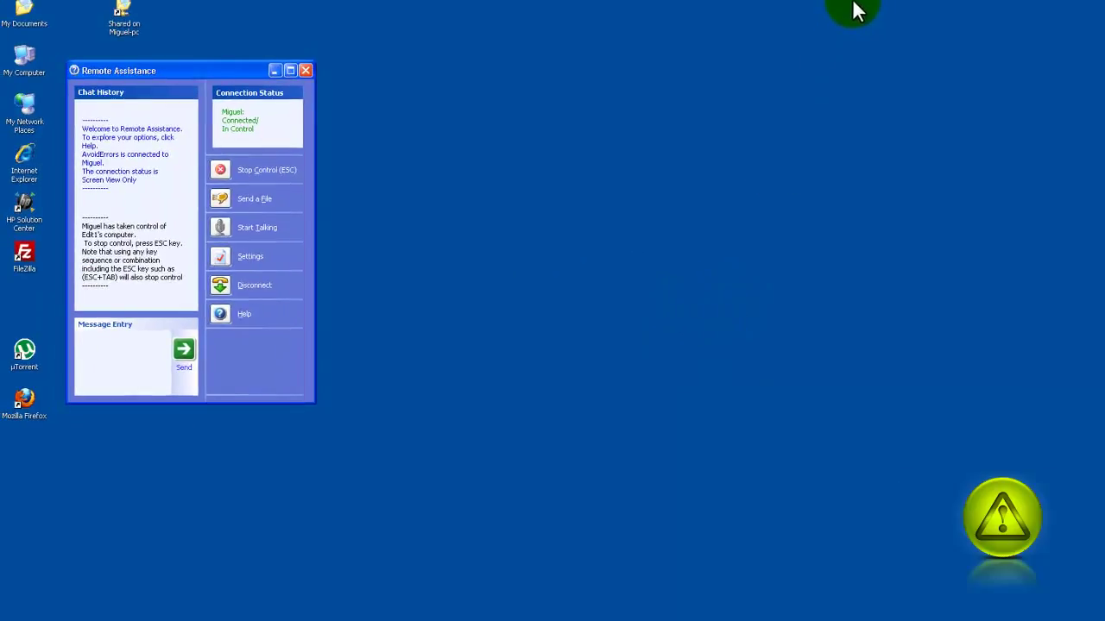
From the helper's side, move the Remote Assistance chat window to the right on the remote desktop.
click(226, 70)
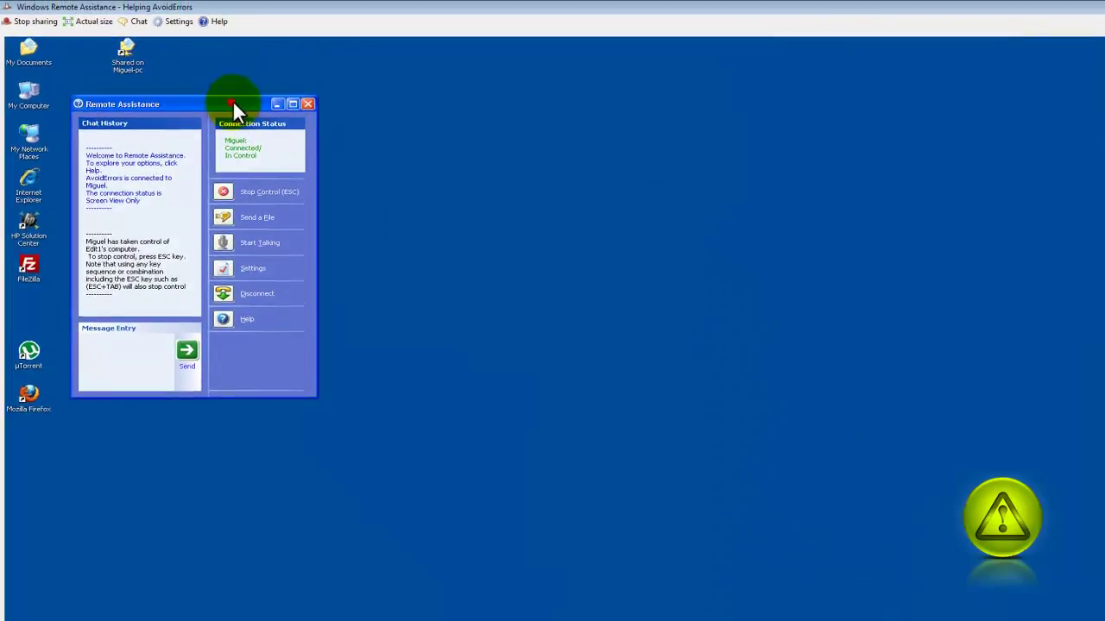
mouse_move(233, 102)
mouse_down()
mouse_move(370, 107)
mouse_move(237, 107)
mouse_up()
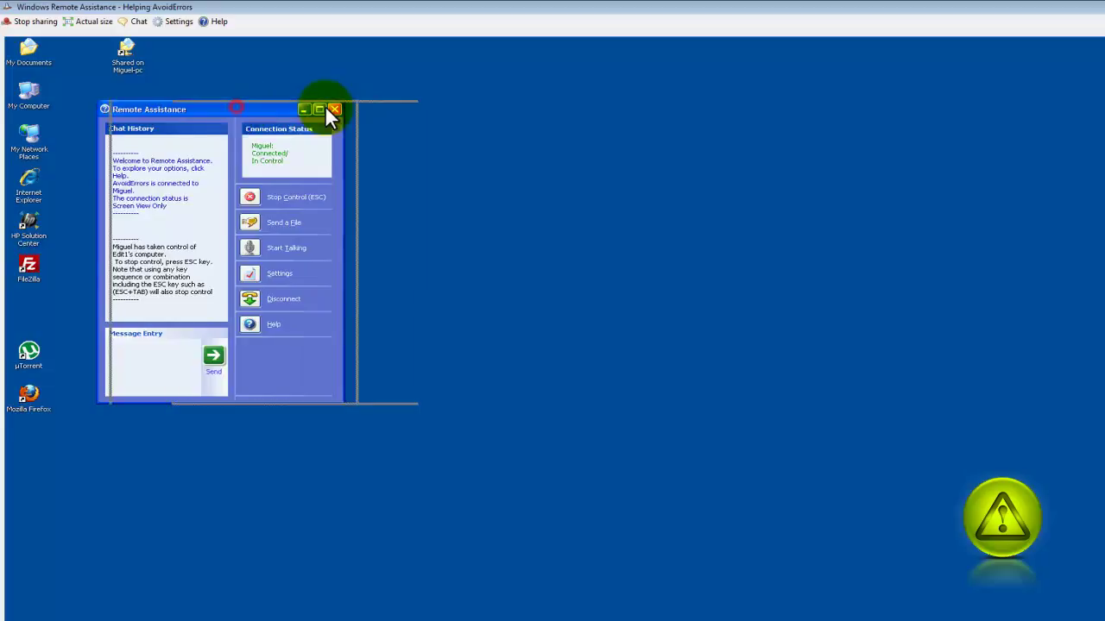
drag(326, 110, 326, 110)
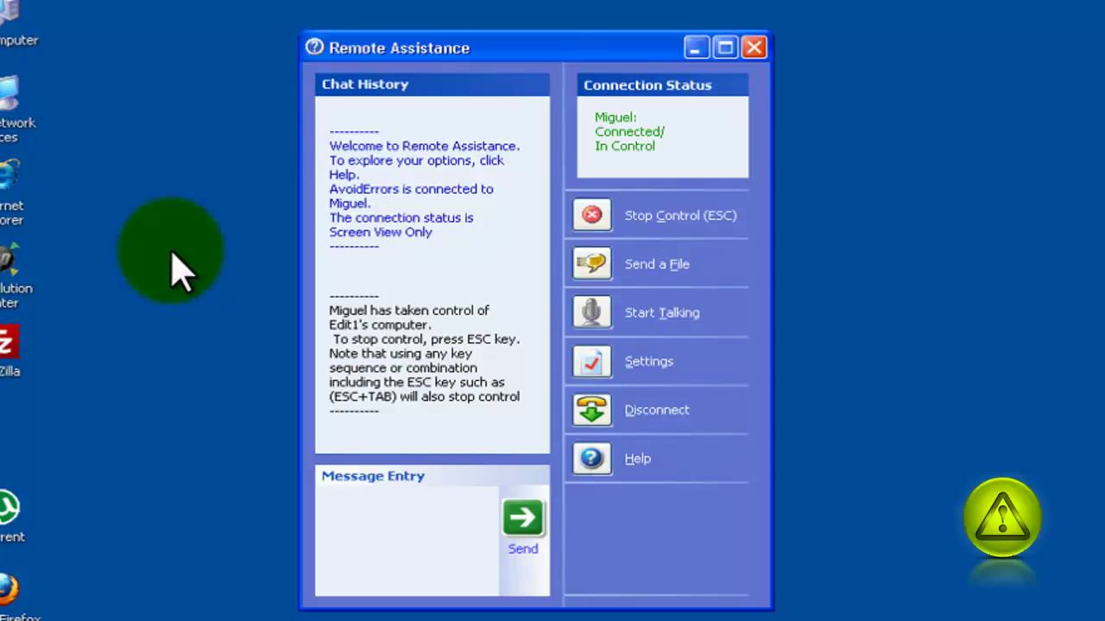
Activate the message entry box of the Remote Assistance chat.
click(399, 498)
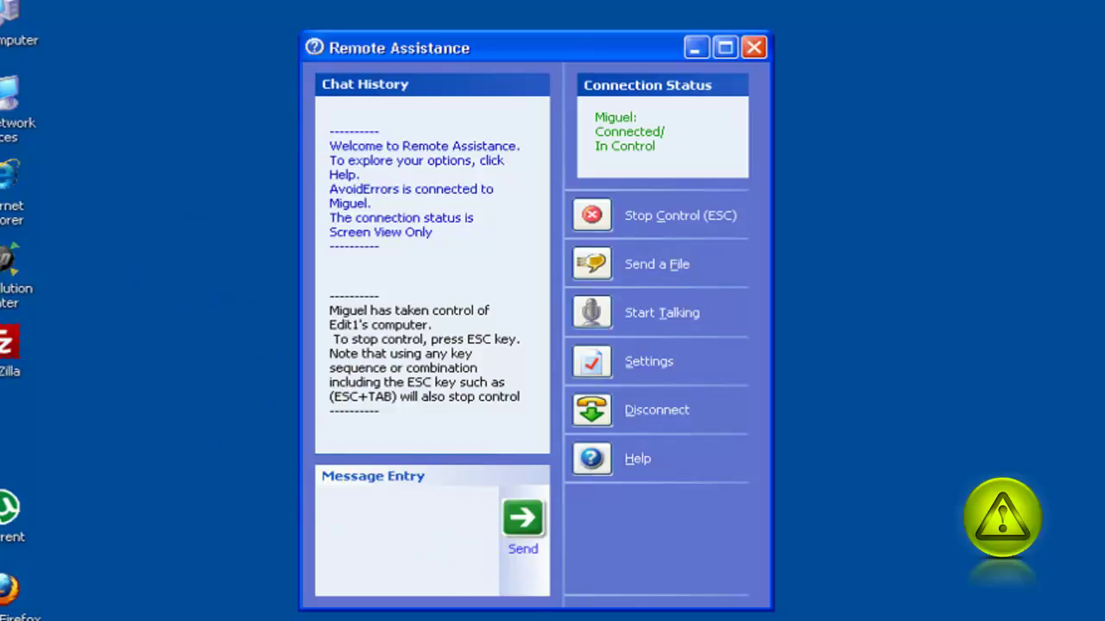